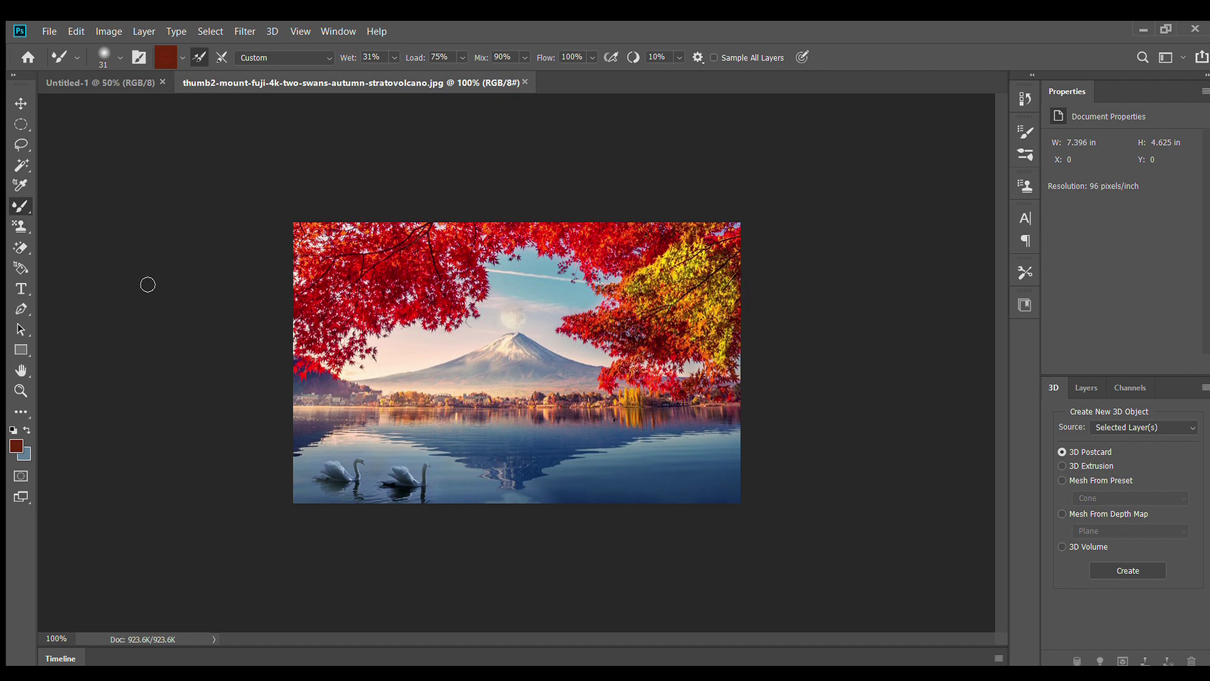
Outline the snow-capped mountain with a freehand Lasso selection, following its slopes and base down to the shoreline.
left_click(21, 145)
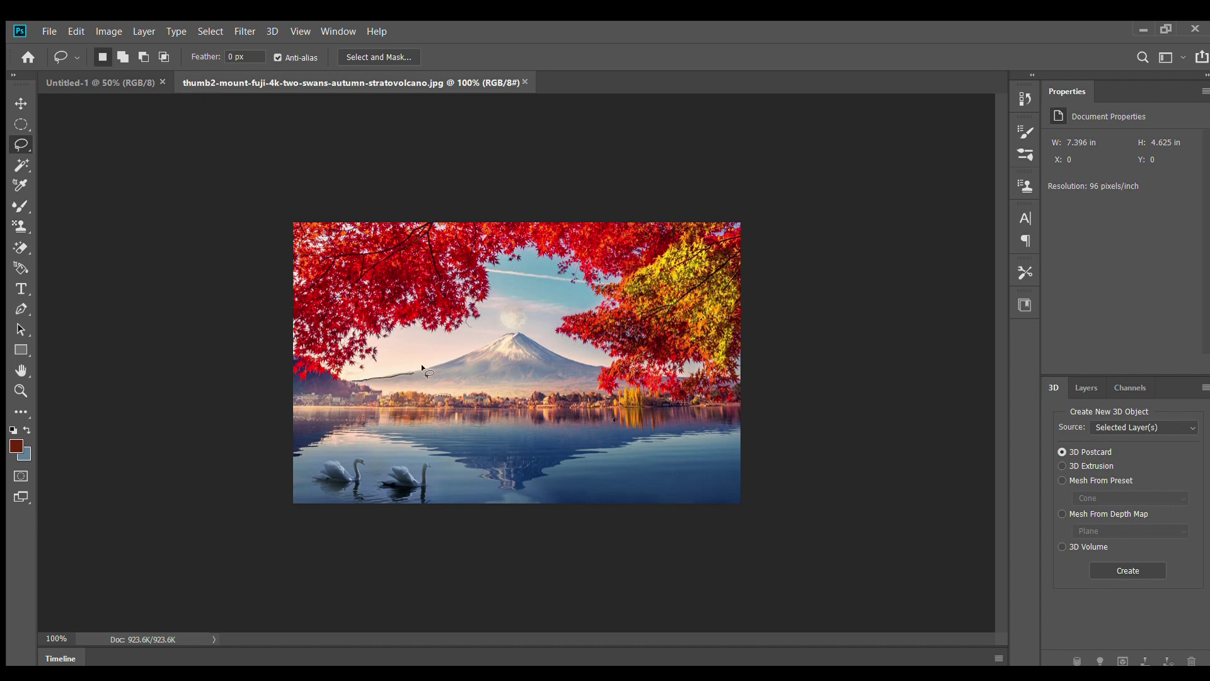
left_click_drag(503, 333, 557, 351)
left_click_drag(594, 383, 428, 390)
left_click_drag(372, 388, 349, 379)
left_click_drag(352, 378, 352, 380)
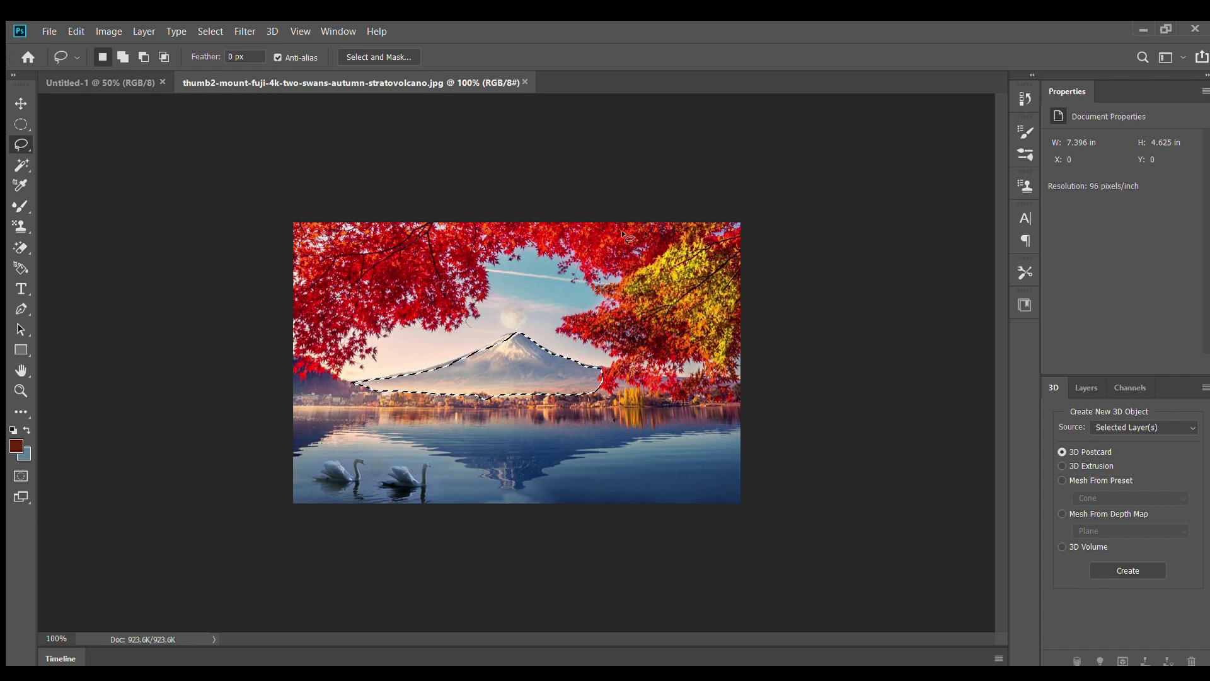
Sample a dark red and blend it over the selected mountain with the Mixer Brush, finishing by clearing the selection.
key("b")
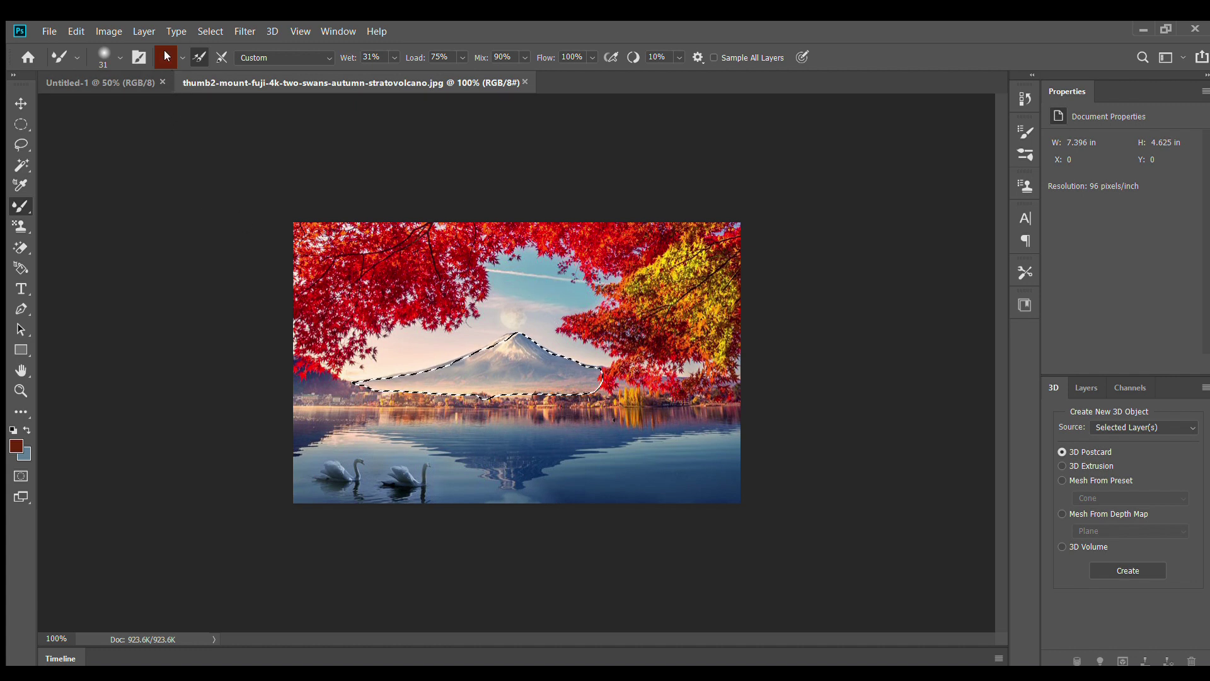
key("i")
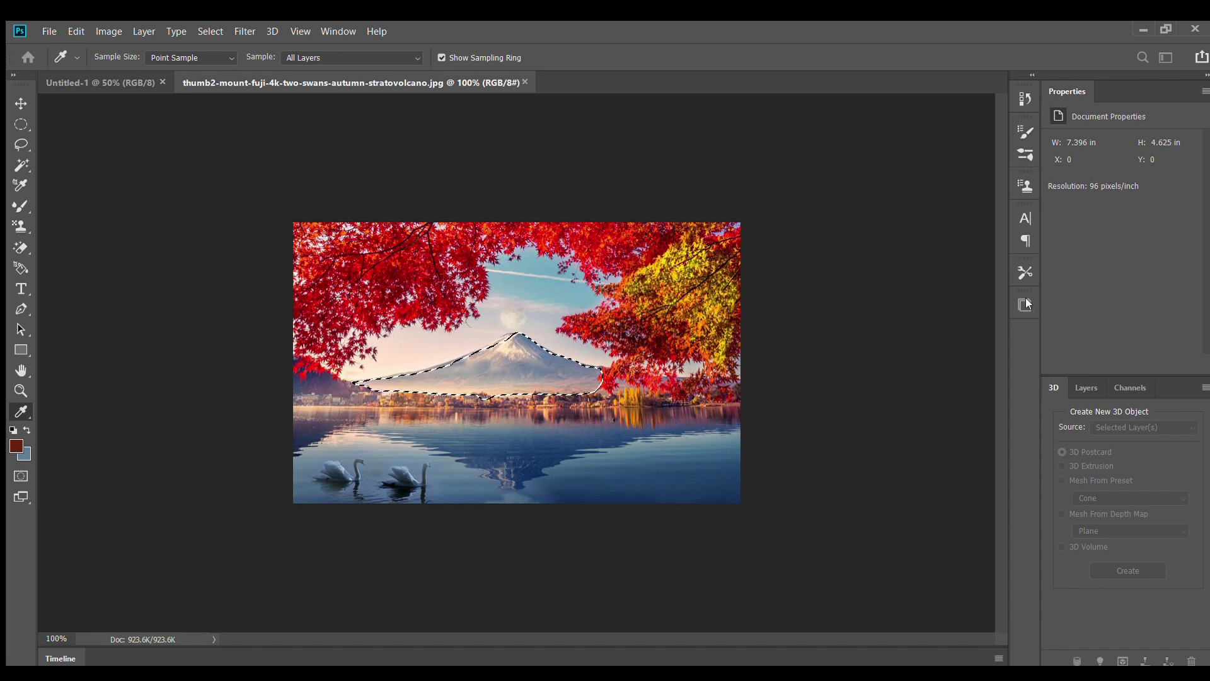
key("b")
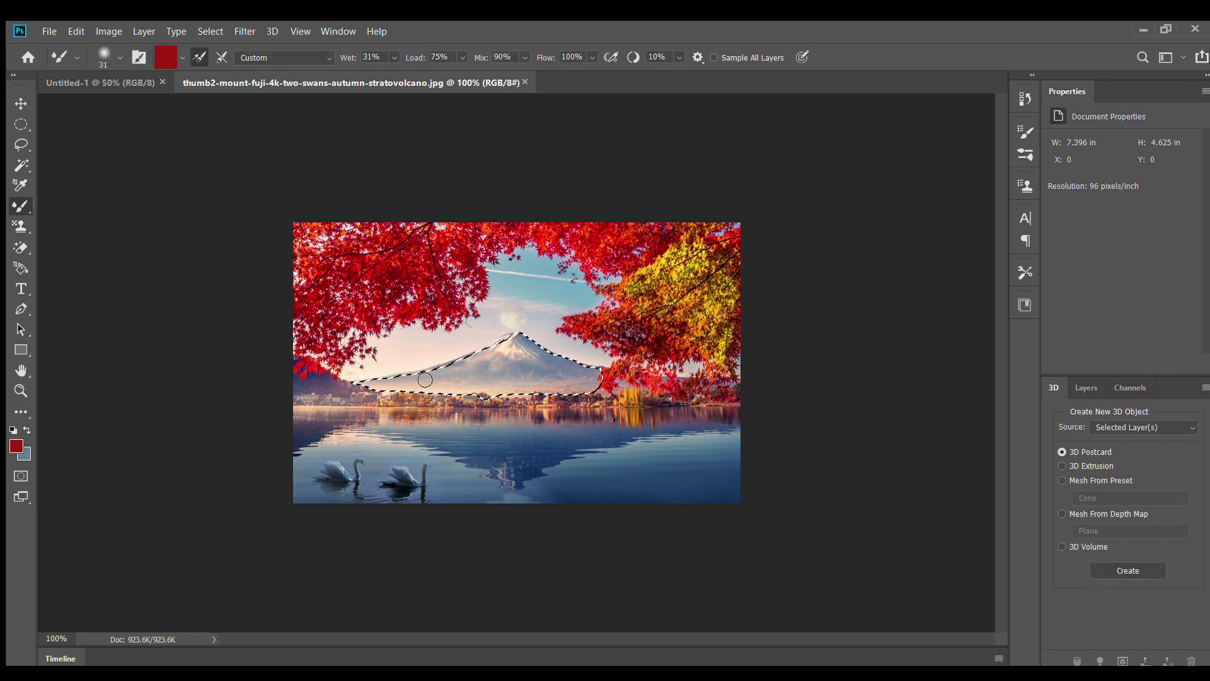
left_click_drag(472, 373, 463, 380)
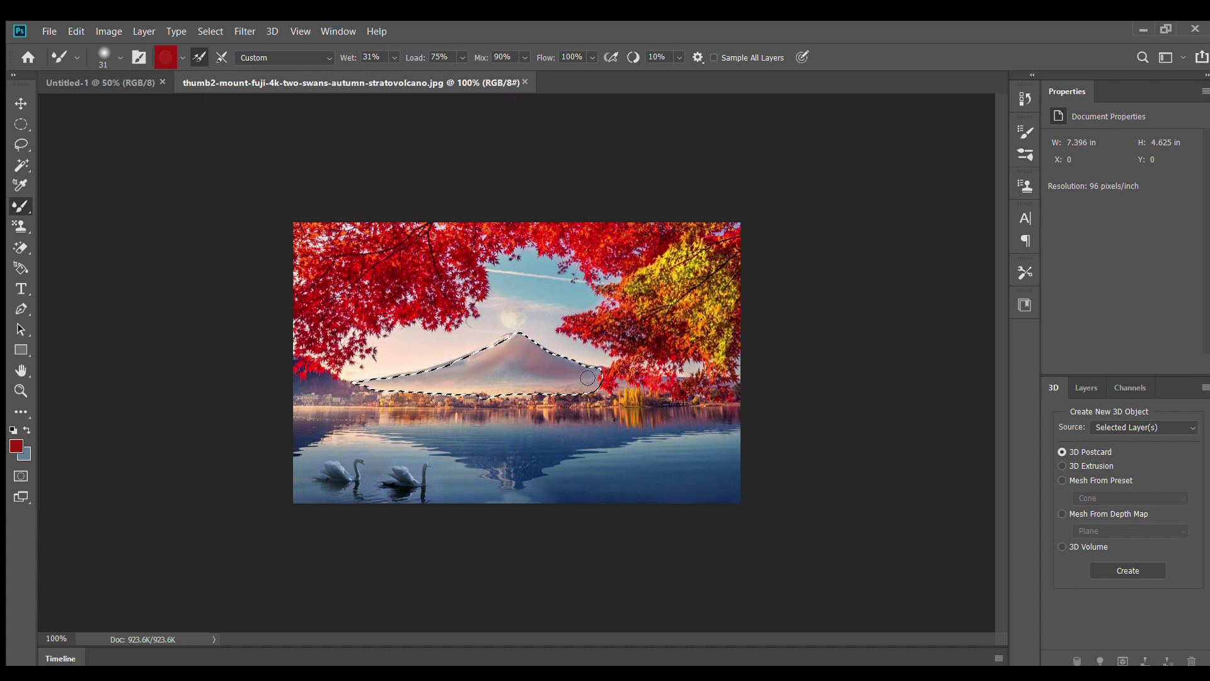
mouse_move(587, 377)
left_mouse_down()
mouse_move(442, 363)
mouse_move(470, 364)
mouse_move(366, 385)
mouse_move(514, 379)
mouse_move(469, 381)
mouse_move(485, 370)
mouse_move(469, 365)
mouse_move(496, 366)
mouse_move(504, 349)
mouse_move(571, 365)
mouse_move(516, 348)
mouse_move(451, 387)
left_mouse_up()
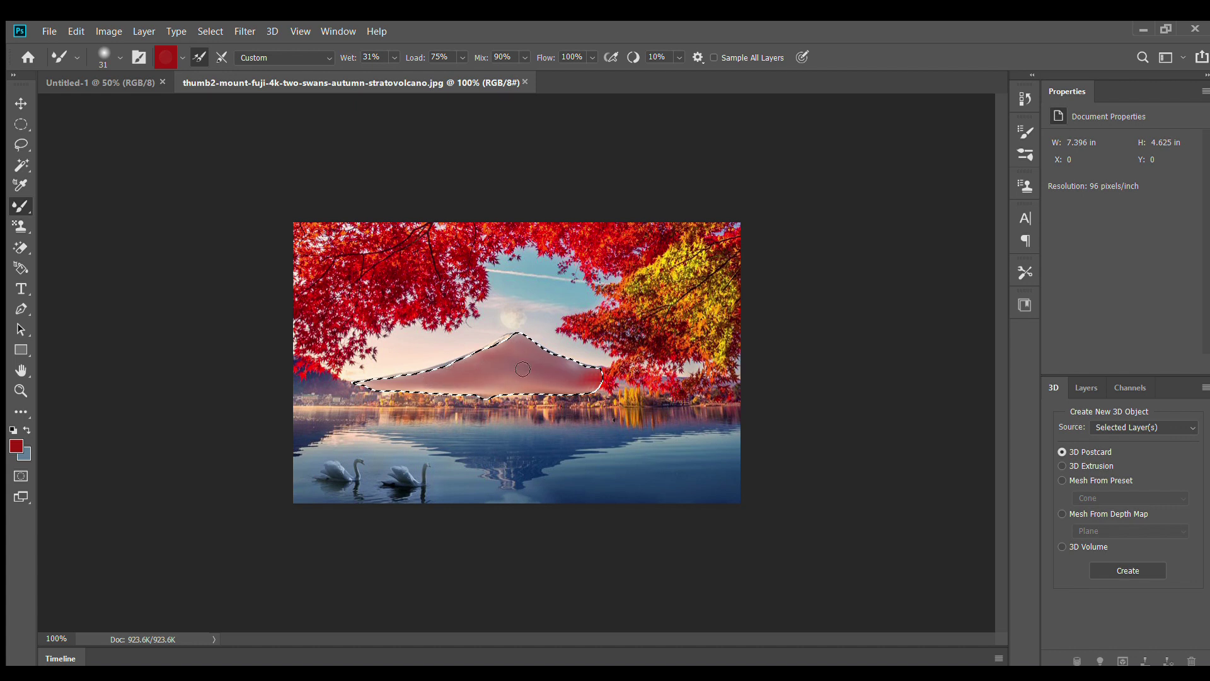
mouse_move(562, 371)
left_mouse_down()
mouse_move(528, 357)
mouse_move(439, 364)
mouse_move(437, 375)
mouse_move(503, 373)
mouse_move(524, 351)
mouse_move(492, 358)
mouse_move(521, 344)
mouse_move(607, 389)
mouse_move(415, 385)
mouse_move(517, 395)
mouse_move(419, 384)
mouse_move(474, 373)
mouse_move(412, 381)
mouse_move(493, 358)
mouse_move(389, 384)
mouse_move(439, 408)
left_mouse_up()
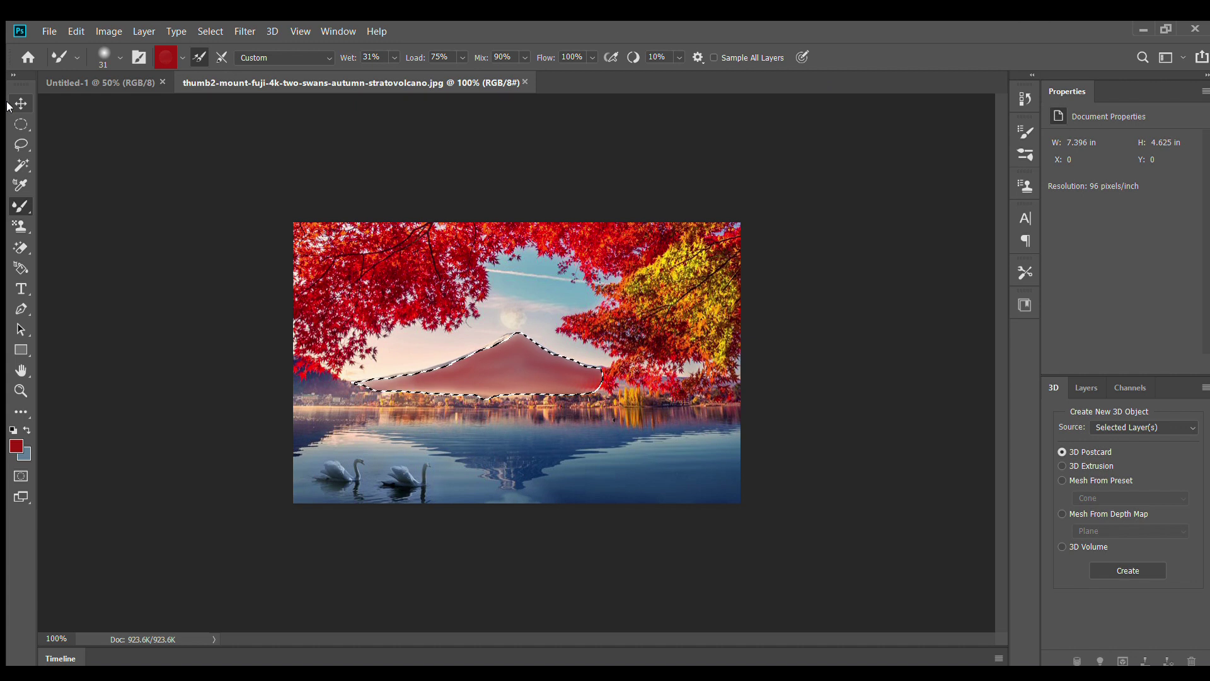
key("ctrl+d")
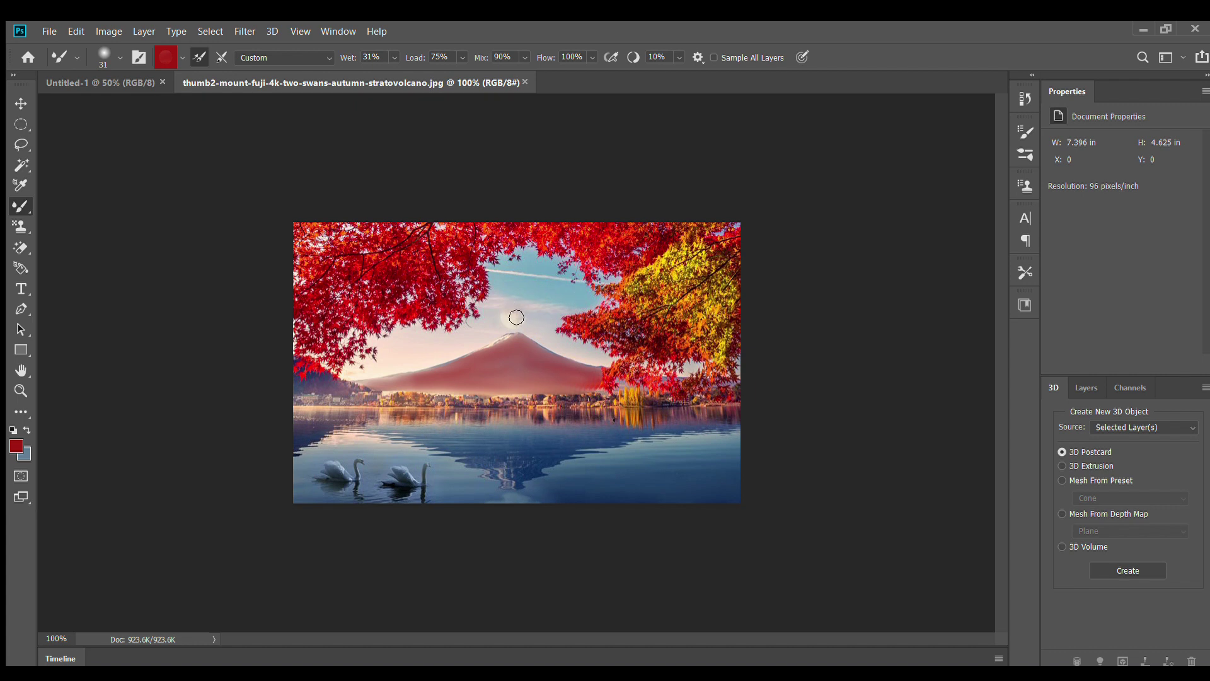
Lasso the open sky between the mountain and the red foliage, and blend a sampled dark blue over it with the Mixer Brush.
left_click(20, 143)
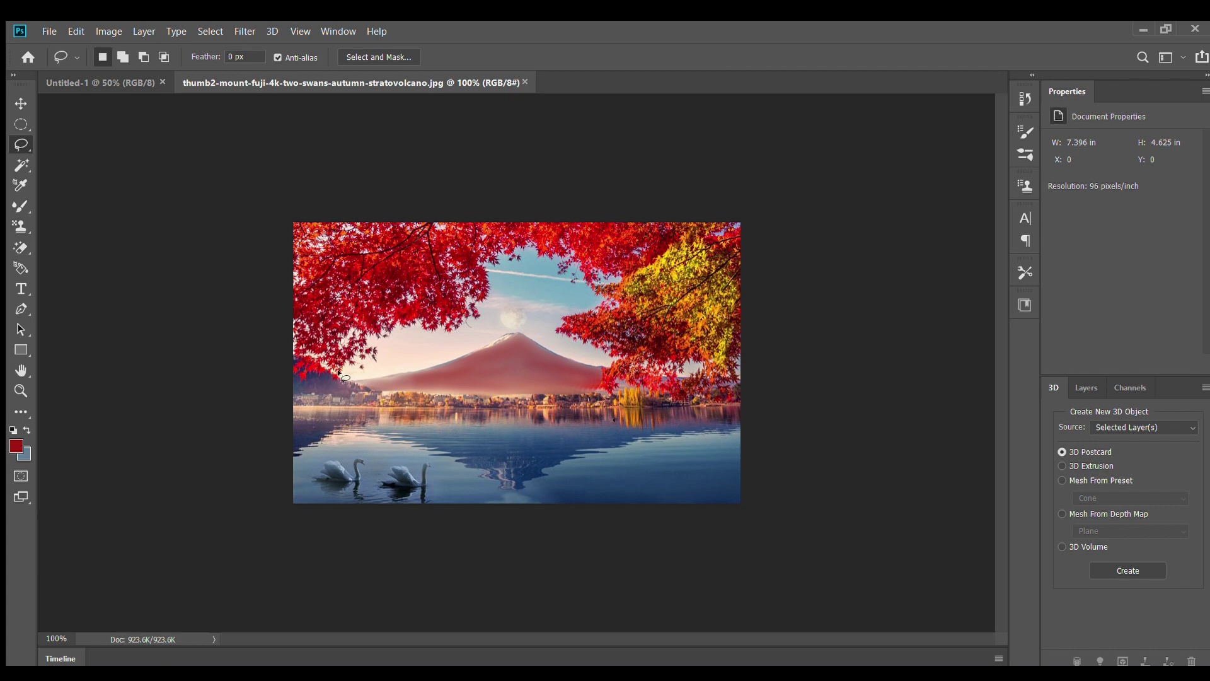
left_click_drag(338, 375, 623, 285)
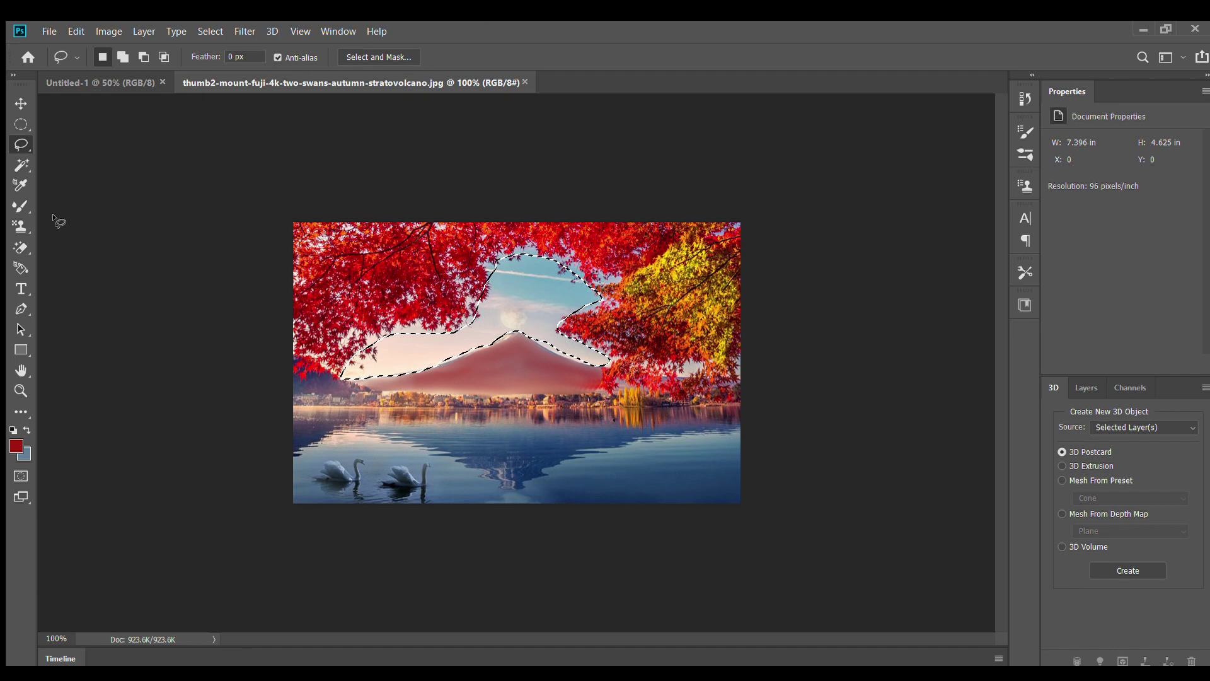
key("b")
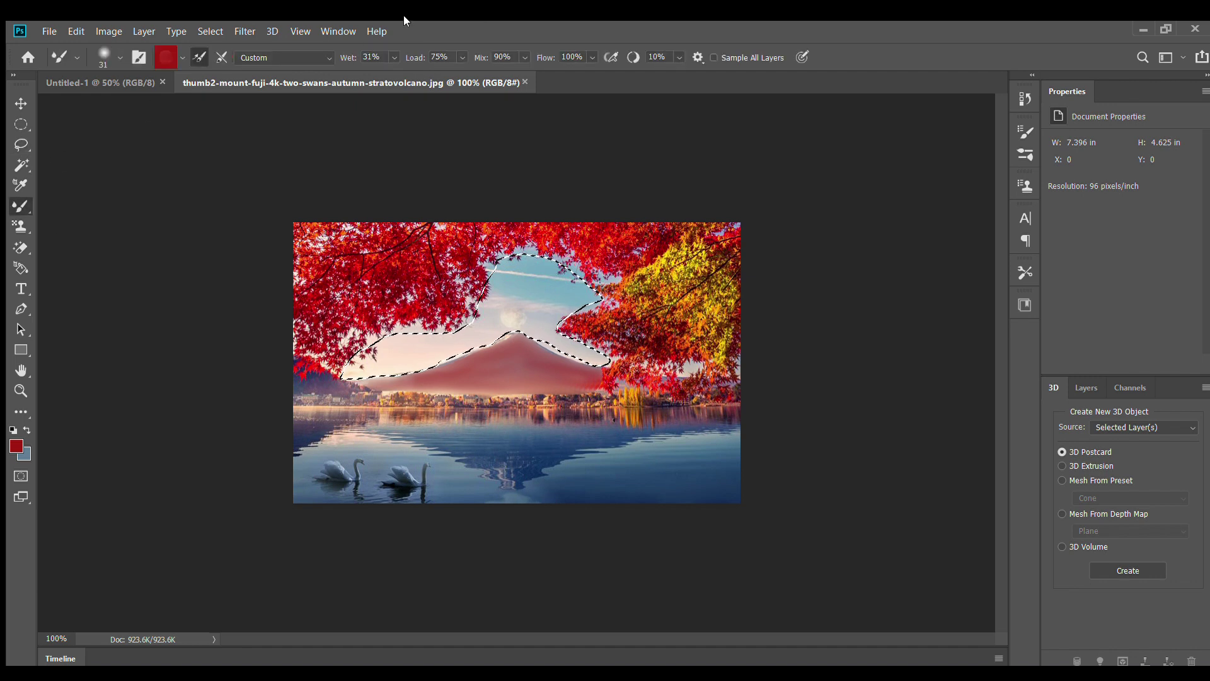
key("i")
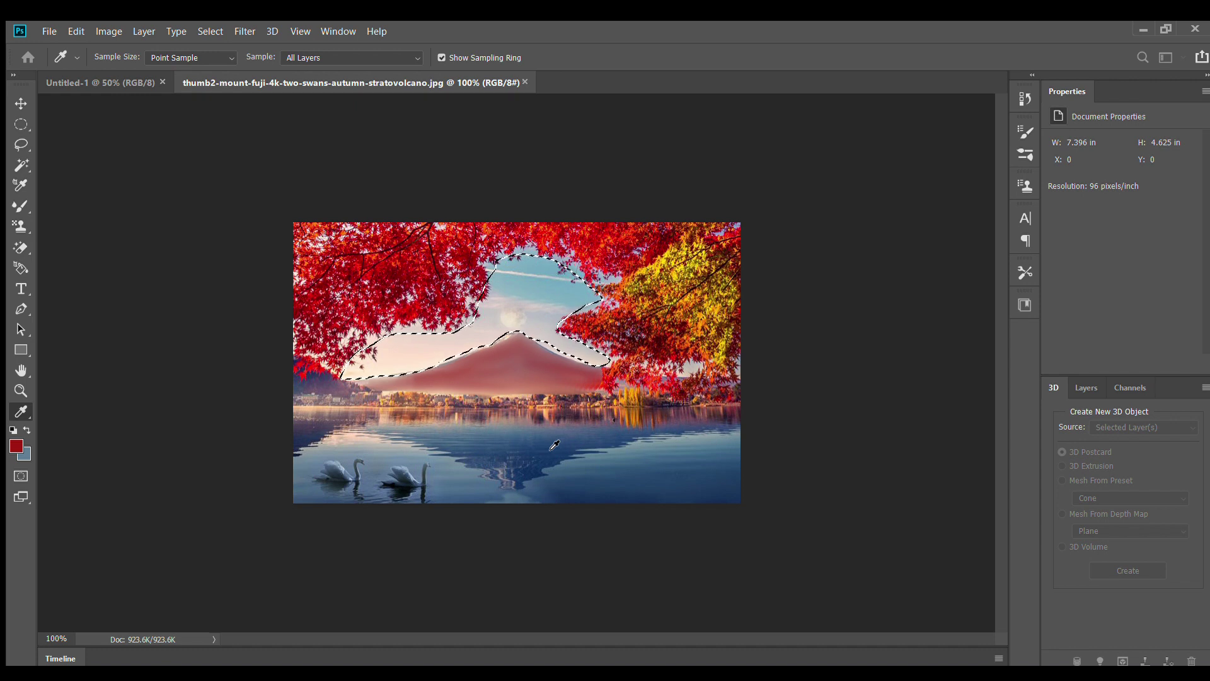
key("b")
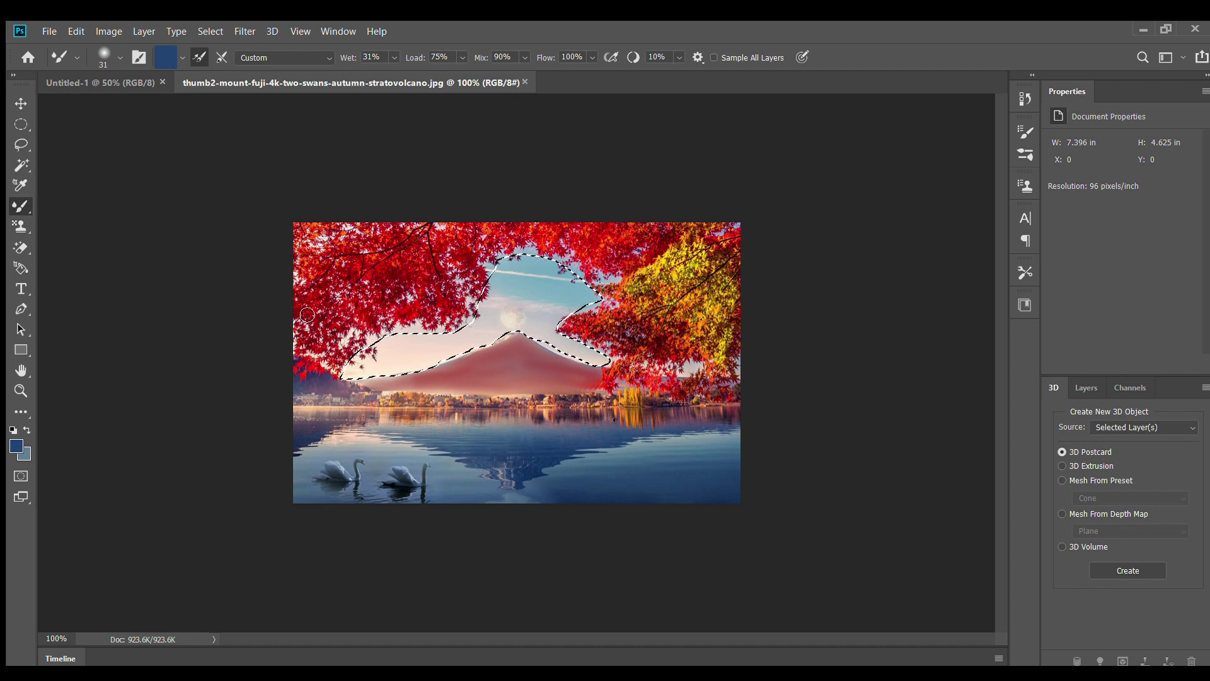
left_click(382, 365)
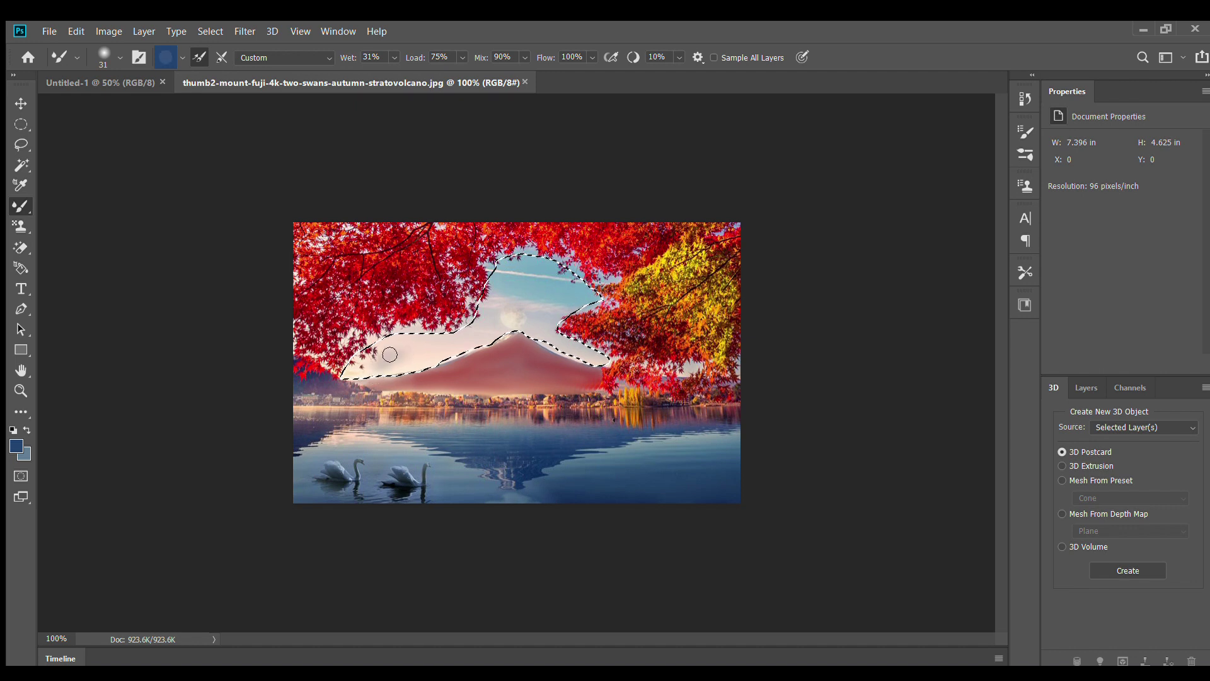
mouse_move(403, 350)
left_mouse_down()
mouse_move(493, 325)
mouse_move(586, 327)
left_mouse_up()
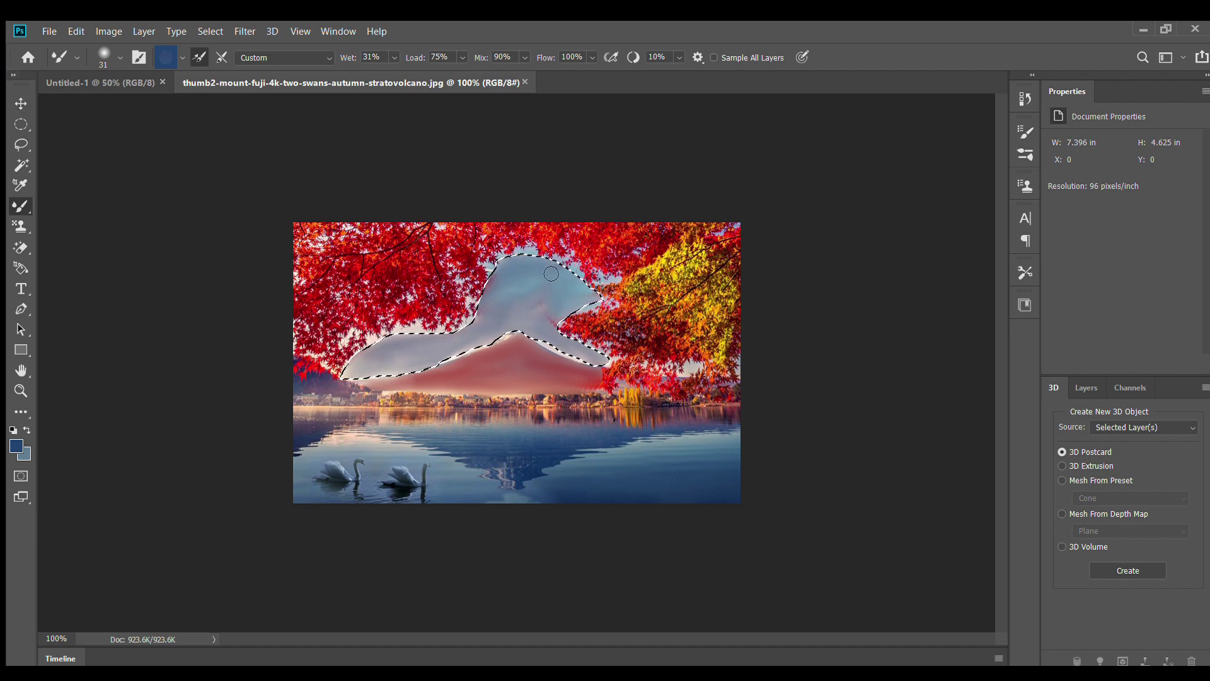
Outline the two swans and the surrounding water in the lake's lower-left corner with a freehand Lasso selection.
key("v")
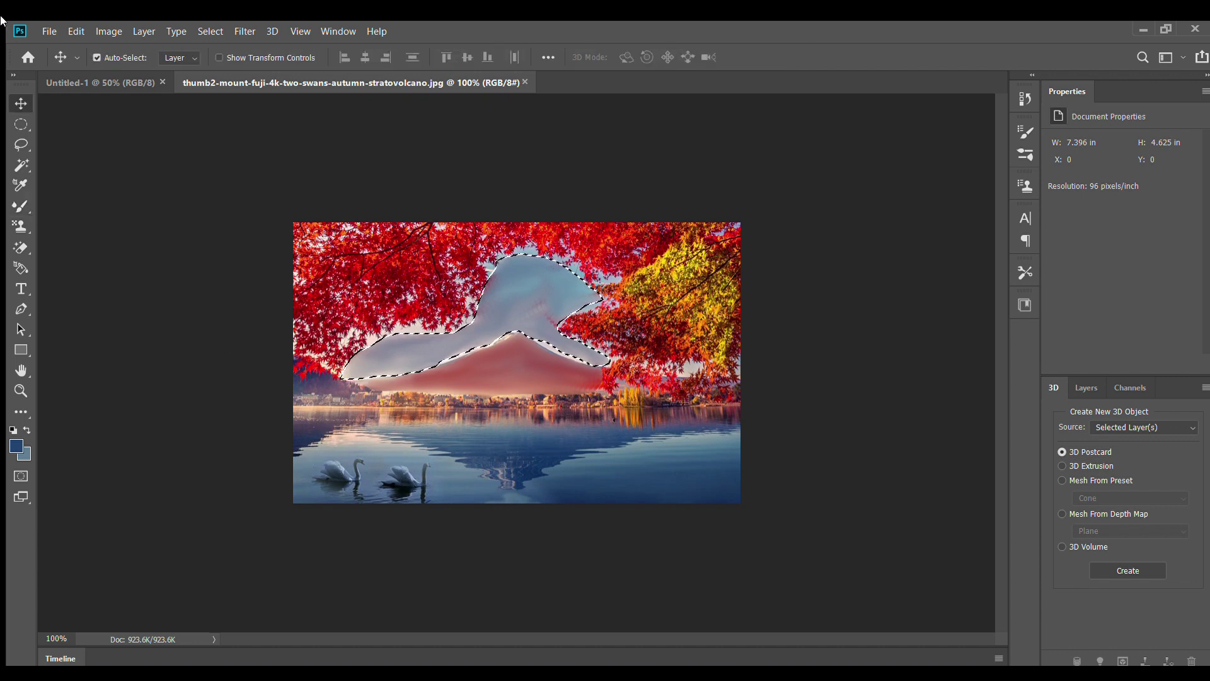
key("l")
mouse_move(295, 457)
left_mouse_down()
mouse_move(348, 423)
mouse_move(400, 449)
left_mouse_up()
mouse_move(484, 479)
left_mouse_down()
mouse_move(503, 495)
mouse_move(291, 506)
mouse_move(295, 456)
left_mouse_up()
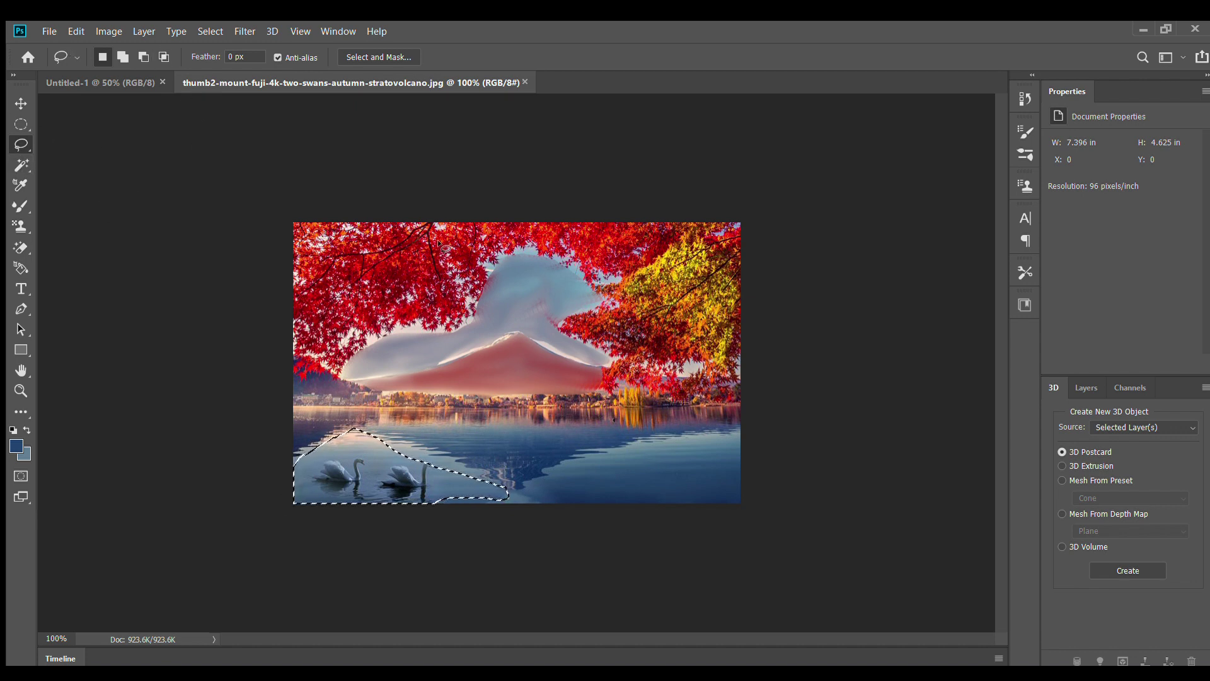
Sample blue from the lake and paint over both swans inside the selection with the Mixer Brush.
key("b")
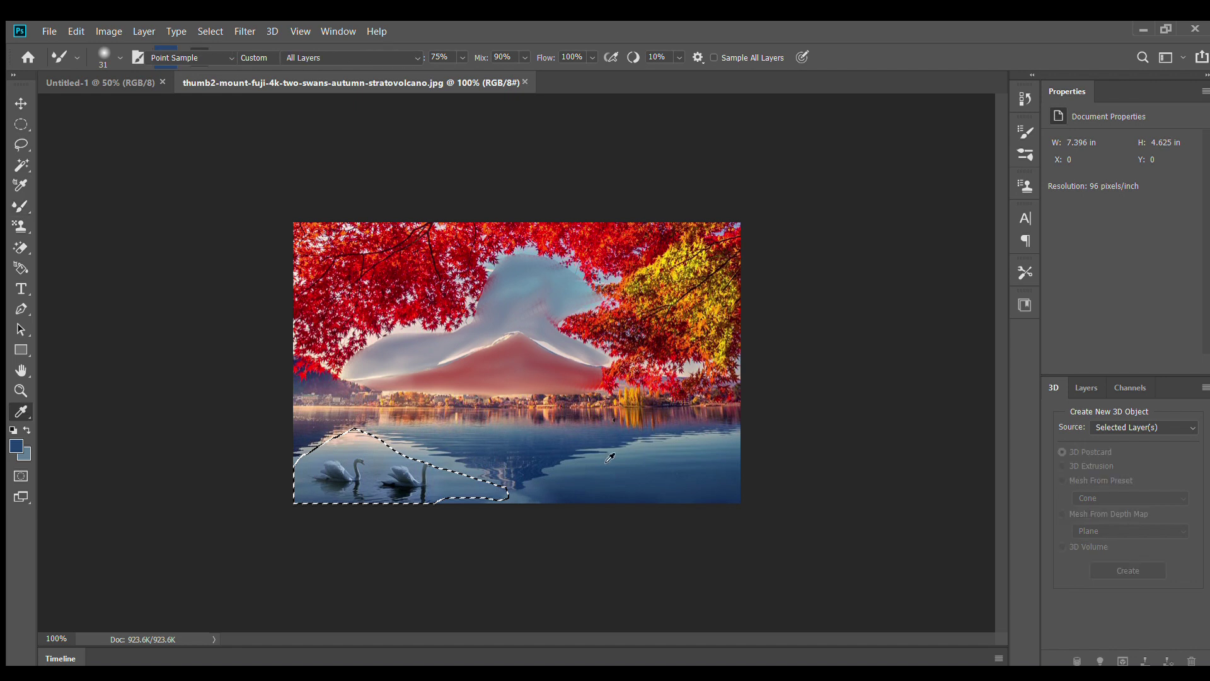
key("i")
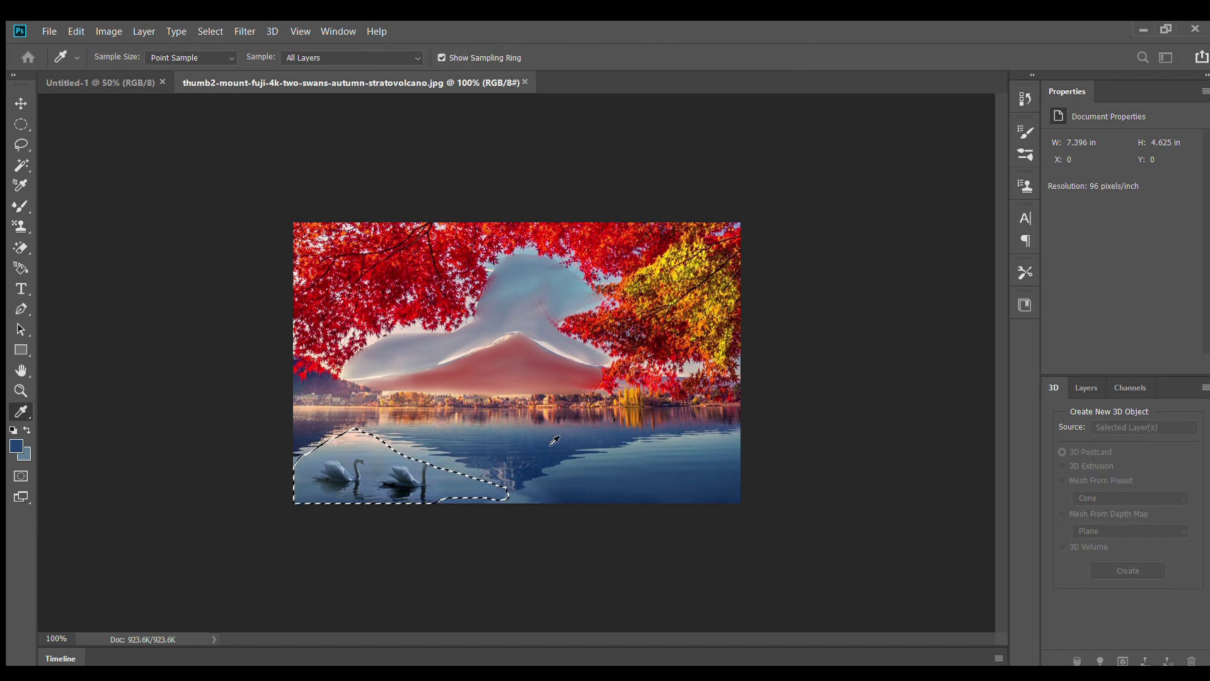
key("b")
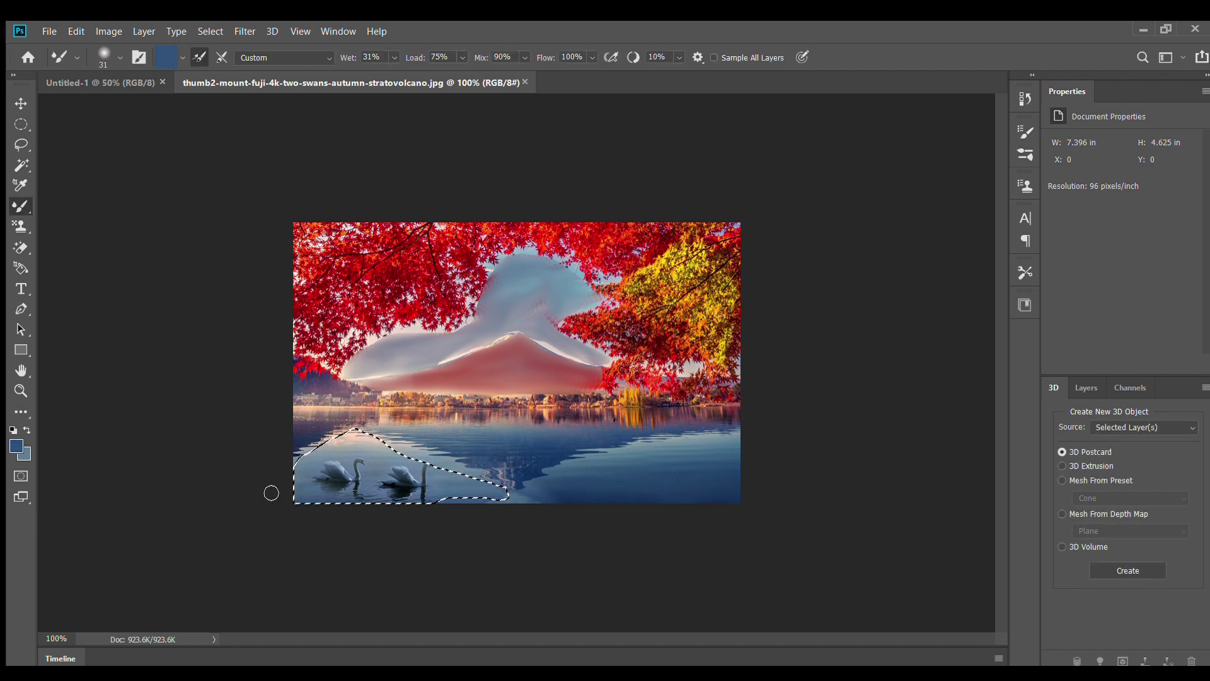
mouse_move(350, 466)
left_mouse_down()
mouse_move(340, 449)
mouse_move(331, 465)
mouse_move(307, 459)
left_mouse_up()
mouse_move(346, 501)
left_mouse_down()
mouse_move(370, 474)
mouse_move(524, 495)
mouse_move(357, 479)
mouse_move(487, 481)
mouse_move(359, 451)
mouse_move(364, 426)
mouse_move(370, 449)
mouse_move(481, 487)
mouse_move(420, 492)
mouse_move(394, 510)
mouse_move(422, 495)
mouse_move(337, 495)
mouse_move(389, 484)
mouse_move(369, 449)
left_mouse_up()
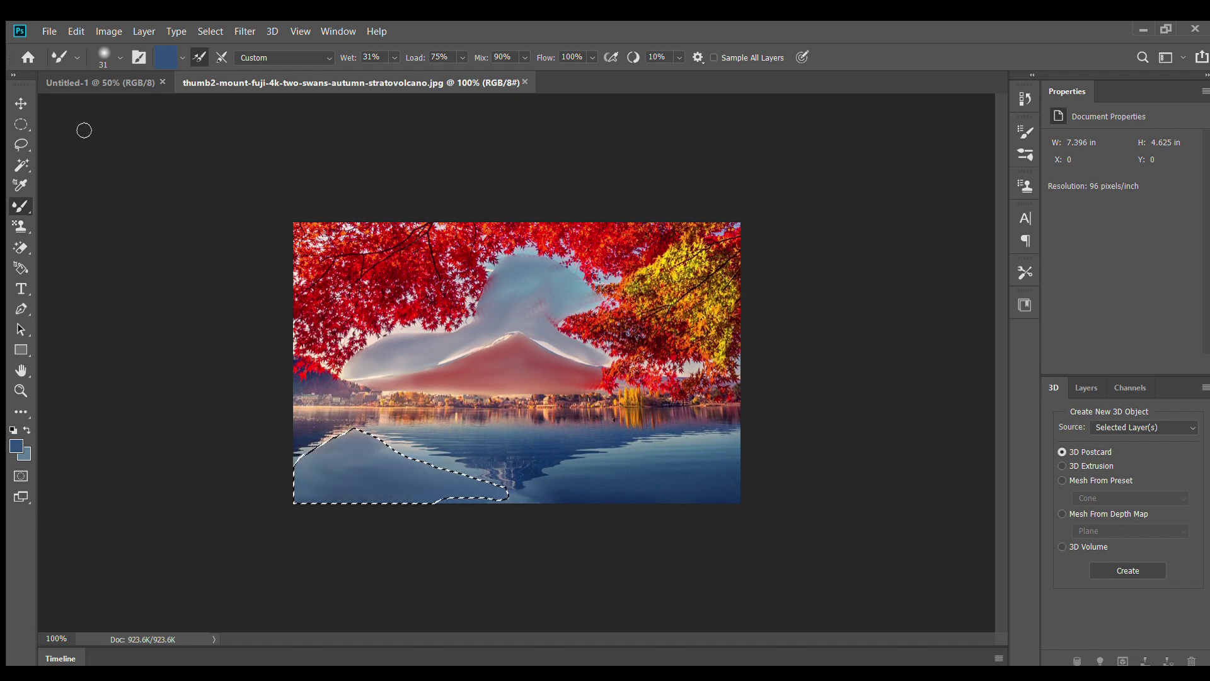
Lasso the lower-right area of the lake, from beside the mountain's reflection to the image's right edge.
left_click(21, 145)
left_click_drag(523, 500, 569, 457)
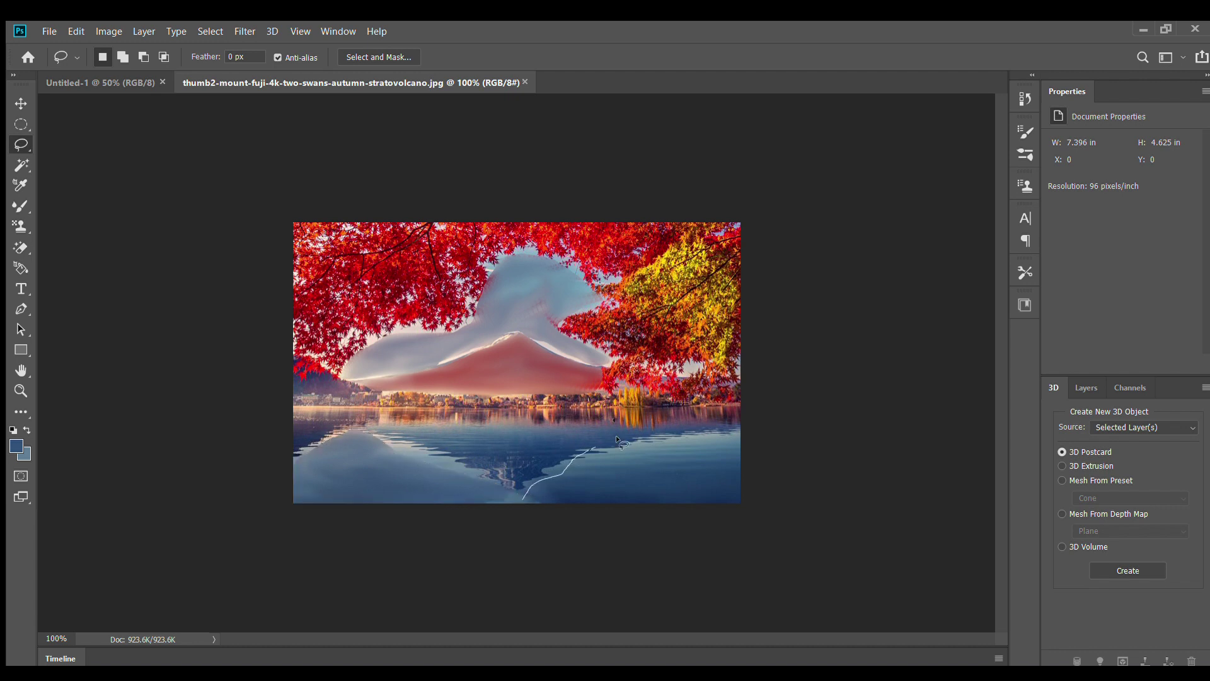
mouse_move(725, 425)
left_mouse_down()
mouse_move(728, 498)
mouse_move(513, 519)
left_mouse_up()
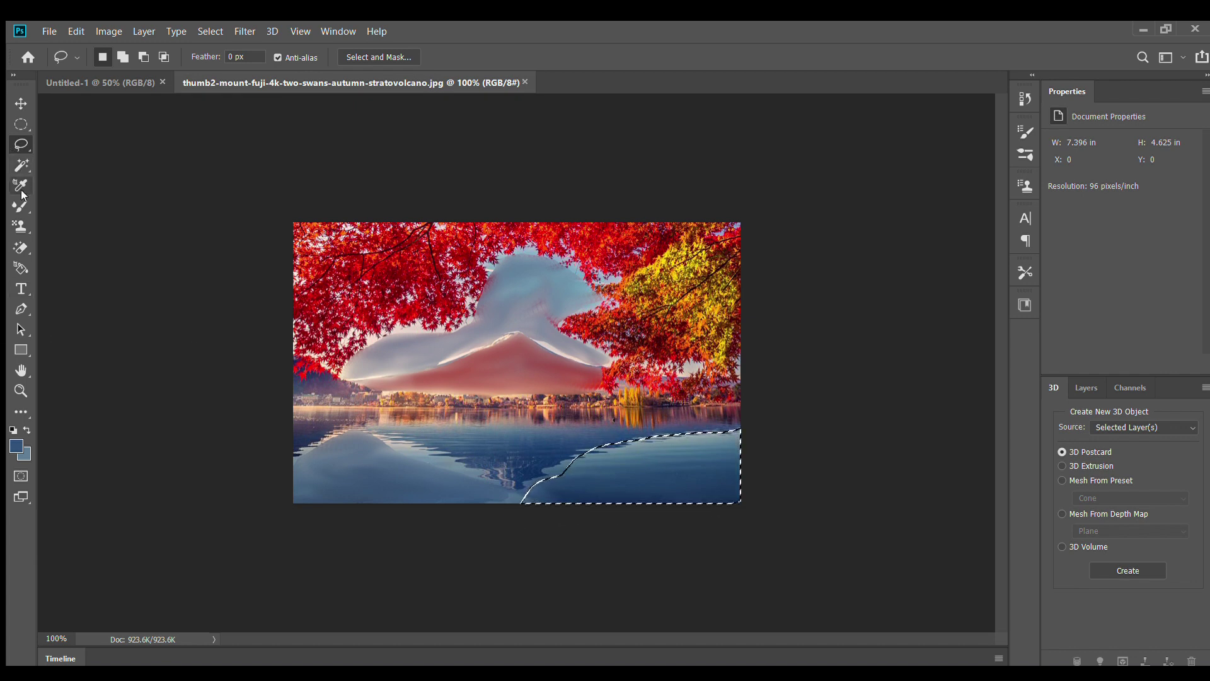
Pick a bright magenta and blend it across the selected lower-right water with the Mixer Brush.
key("i")
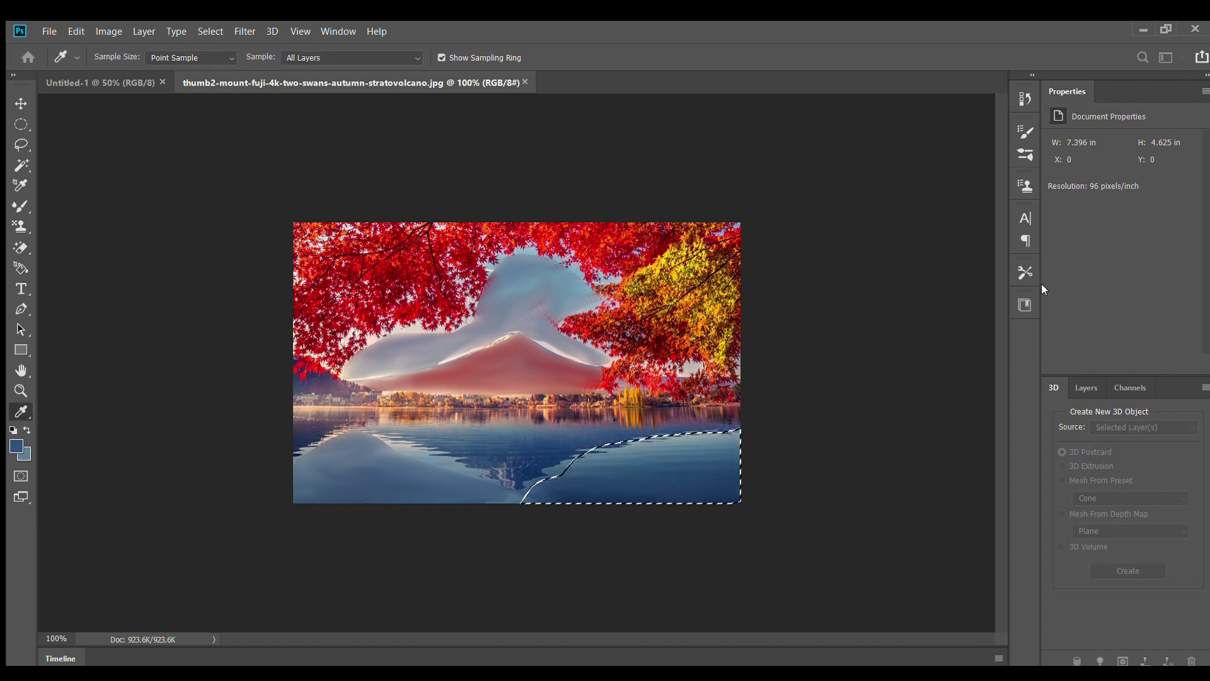
key("b")
mouse_move(571, 487)
left_mouse_down()
mouse_move(651, 454)
mouse_move(596, 481)
mouse_move(585, 471)
mouse_move(712, 448)
mouse_move(731, 432)
mouse_move(624, 471)
left_mouse_up()
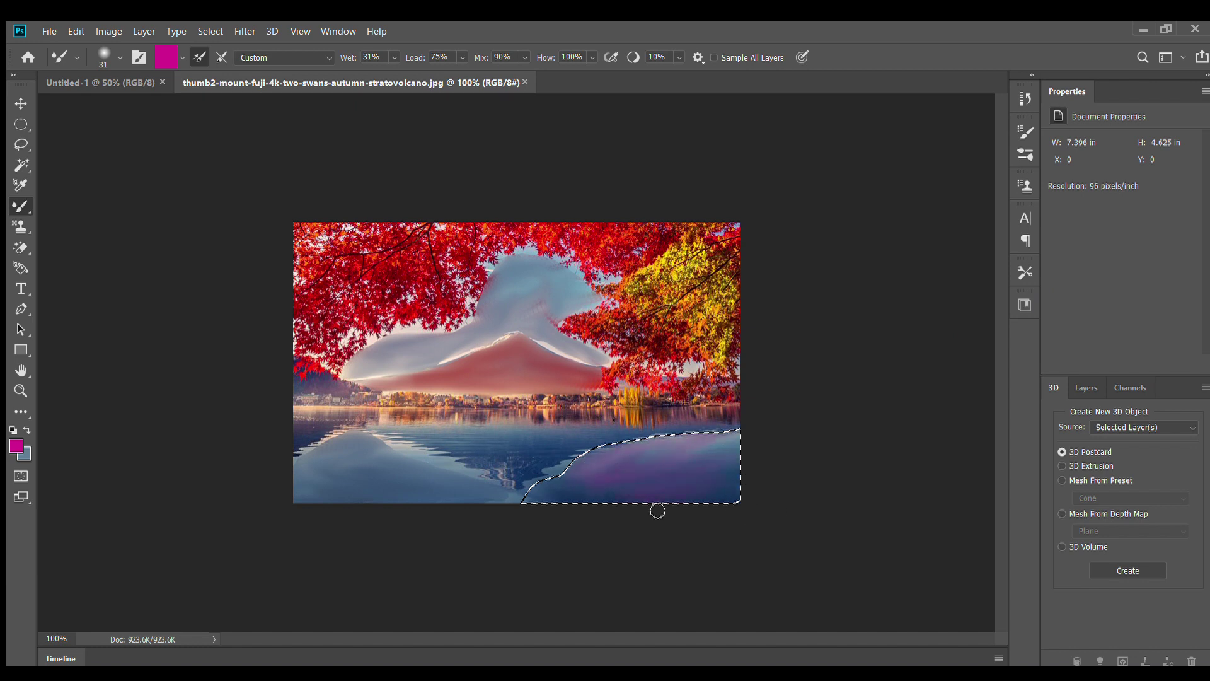
left_click_drag(657, 511, 777, 483)
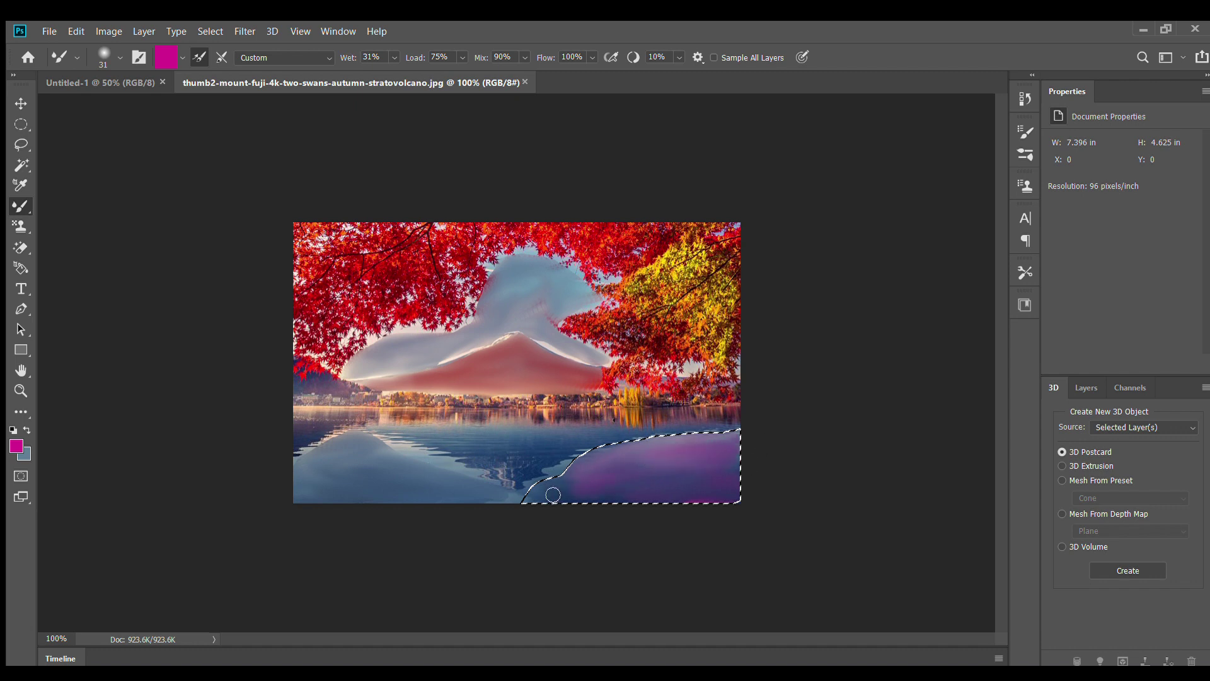
mouse_move(541, 501)
left_mouse_down()
mouse_move(610, 511)
mouse_move(690, 498)
mouse_move(716, 434)
mouse_move(735, 498)
mouse_move(617, 493)
left_mouse_up()
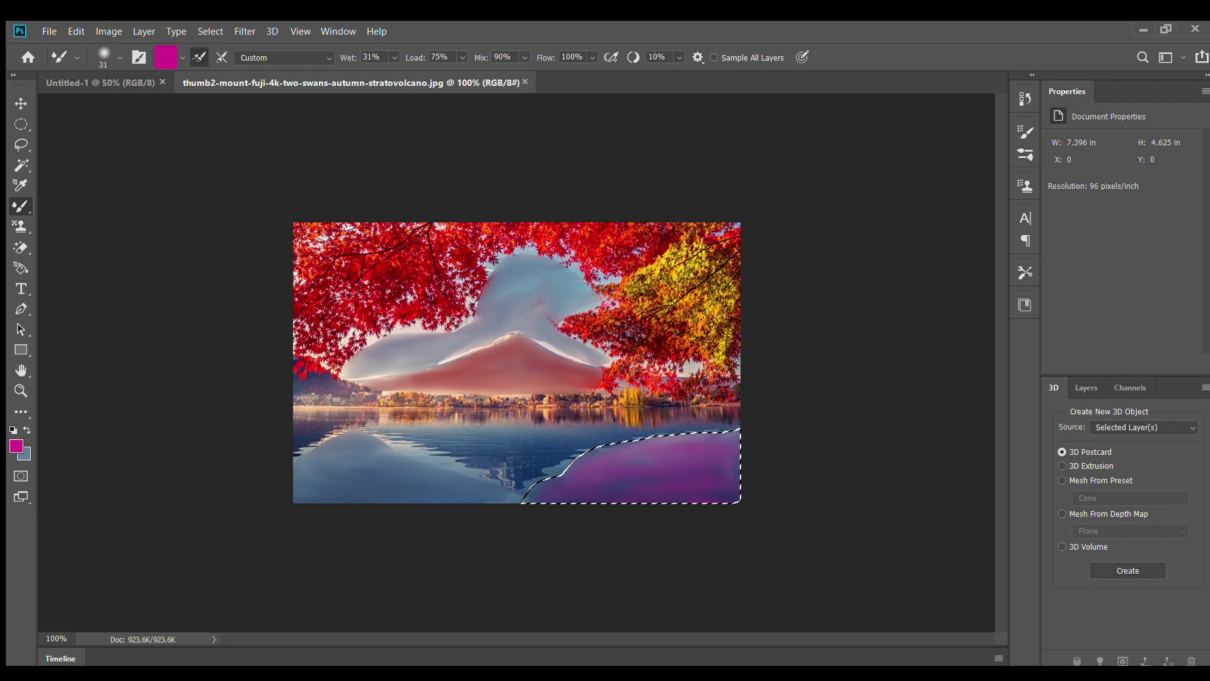
Sample a muted blue and blend it over the magenta-tinted water with the Mixer Brush to soften it toward purple.
key("i")
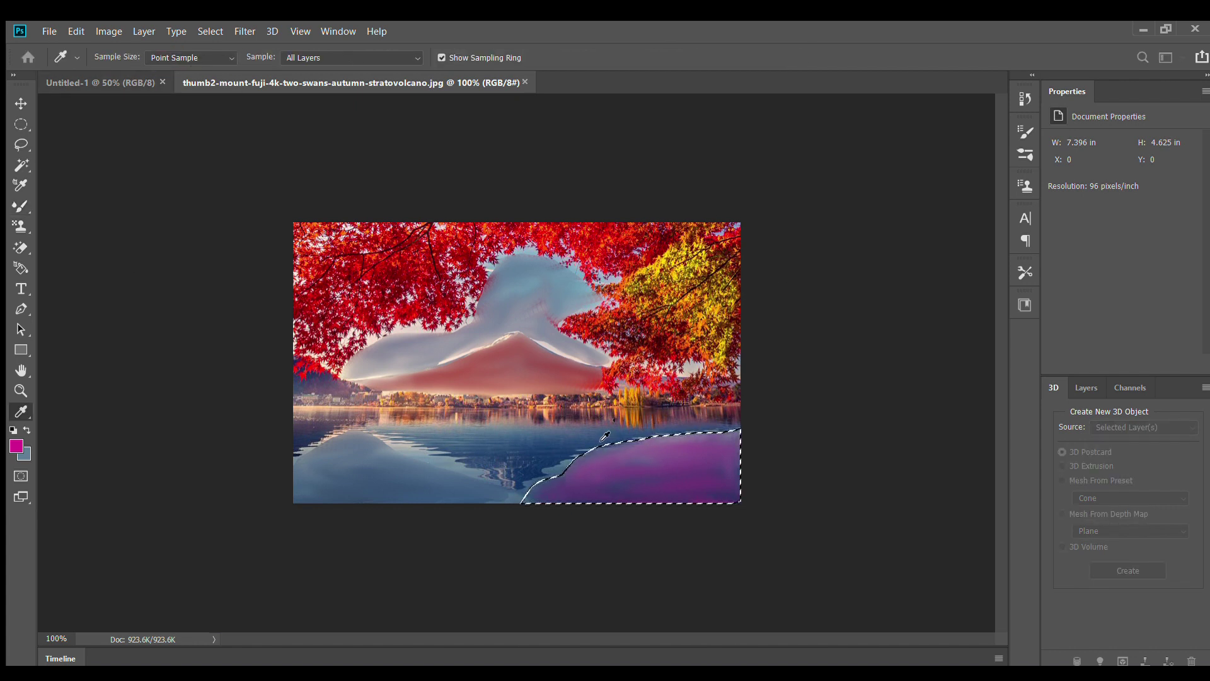
key("b")
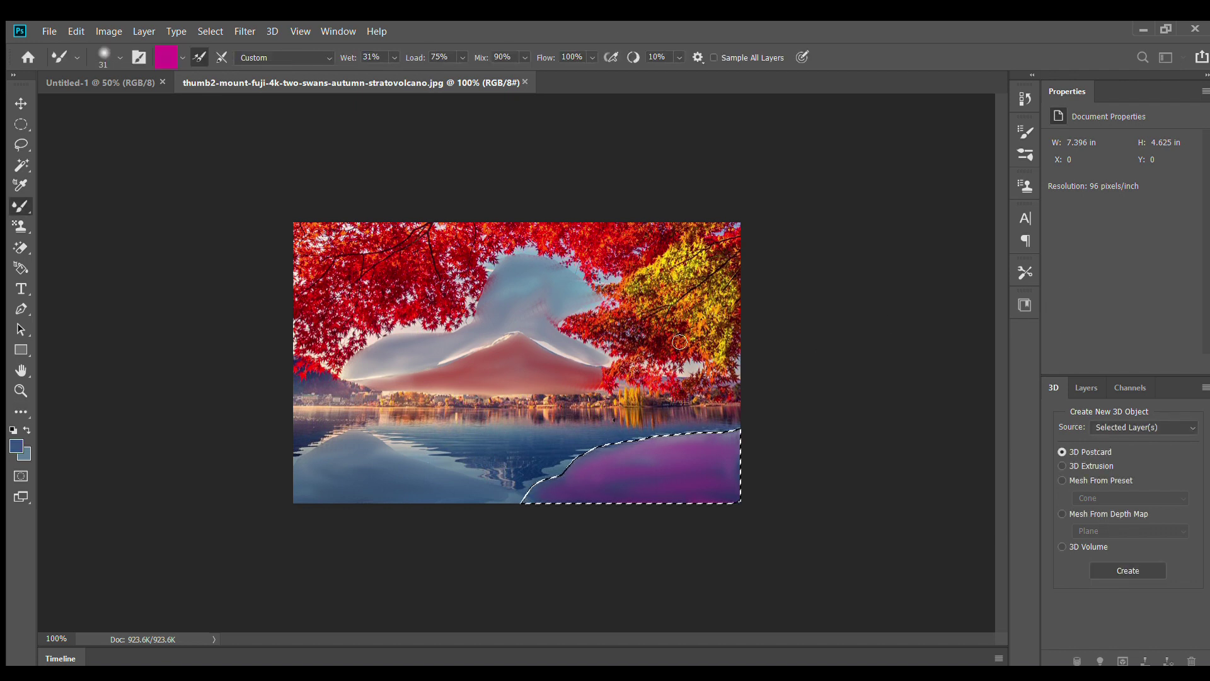
left_click(637, 464, "alt")
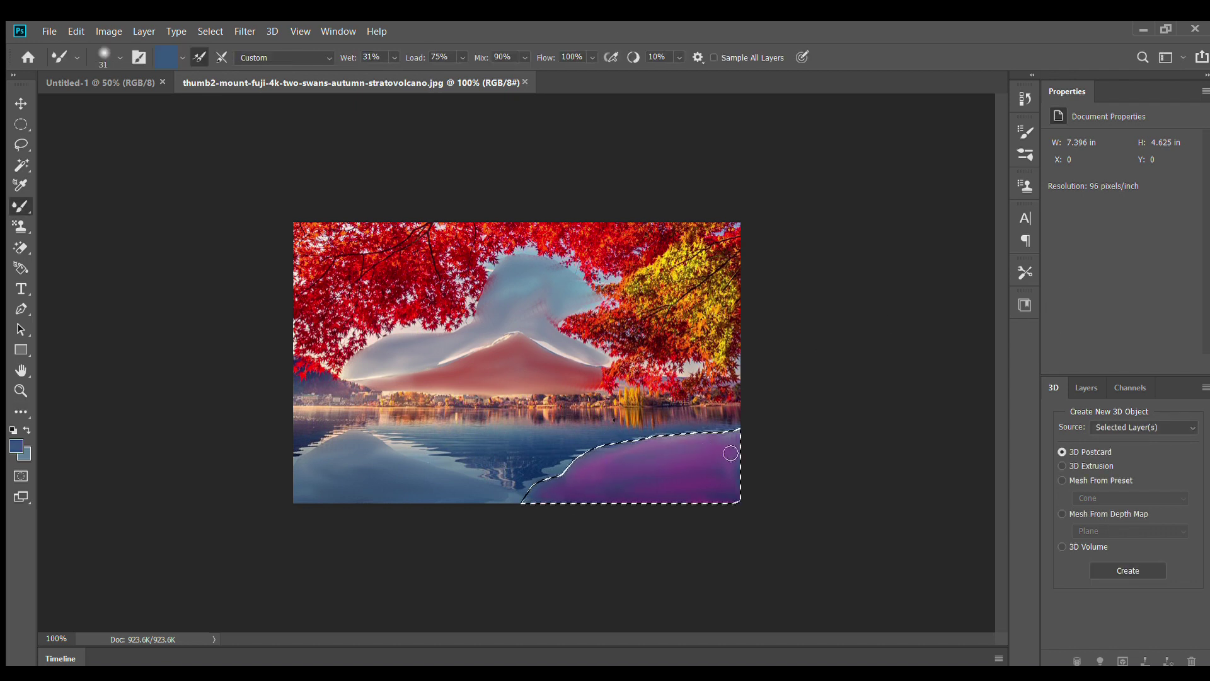
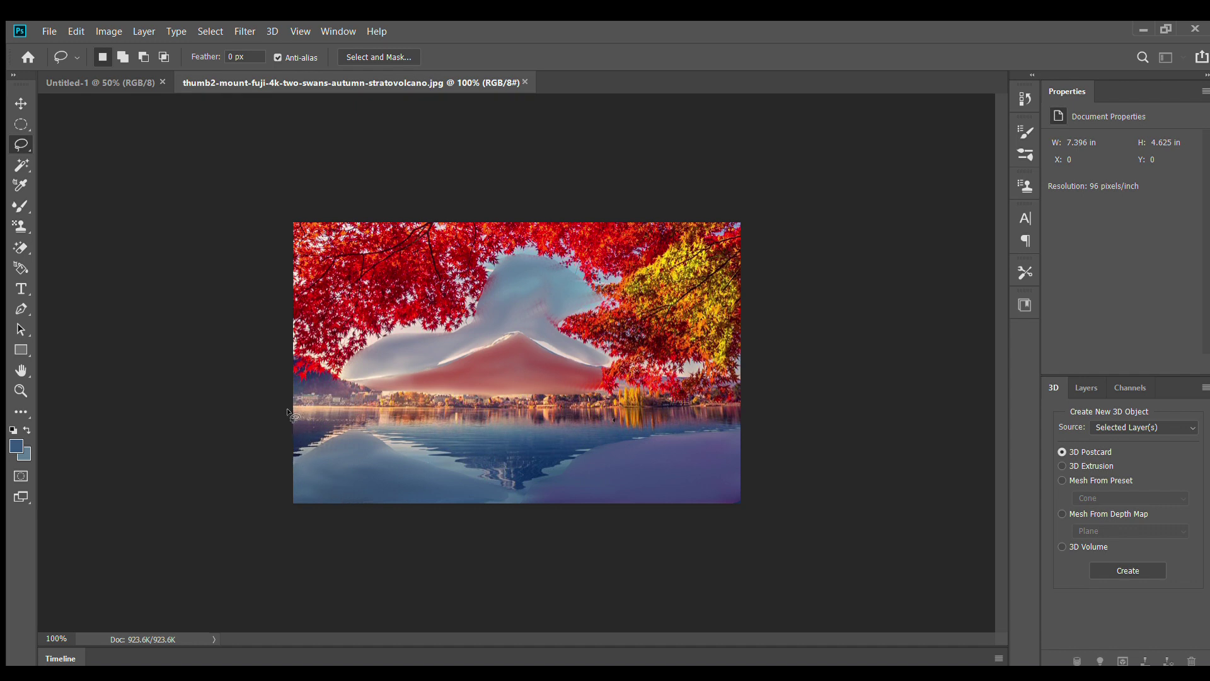
Lasso the middle band of water with the mountain's reflection, blend a sampled dark maroon over it with the Mixer Brush, and deselect.
mouse_move(694, 409)
left_mouse_down()
mouse_move(732, 417)
mouse_move(737, 430)
mouse_move(605, 440)
mouse_move(560, 458)
mouse_move(429, 457)
left_mouse_up()
mouse_move(342, 429)
left_mouse_down()
mouse_move(286, 453)
mouse_move(293, 419)
left_mouse_up()
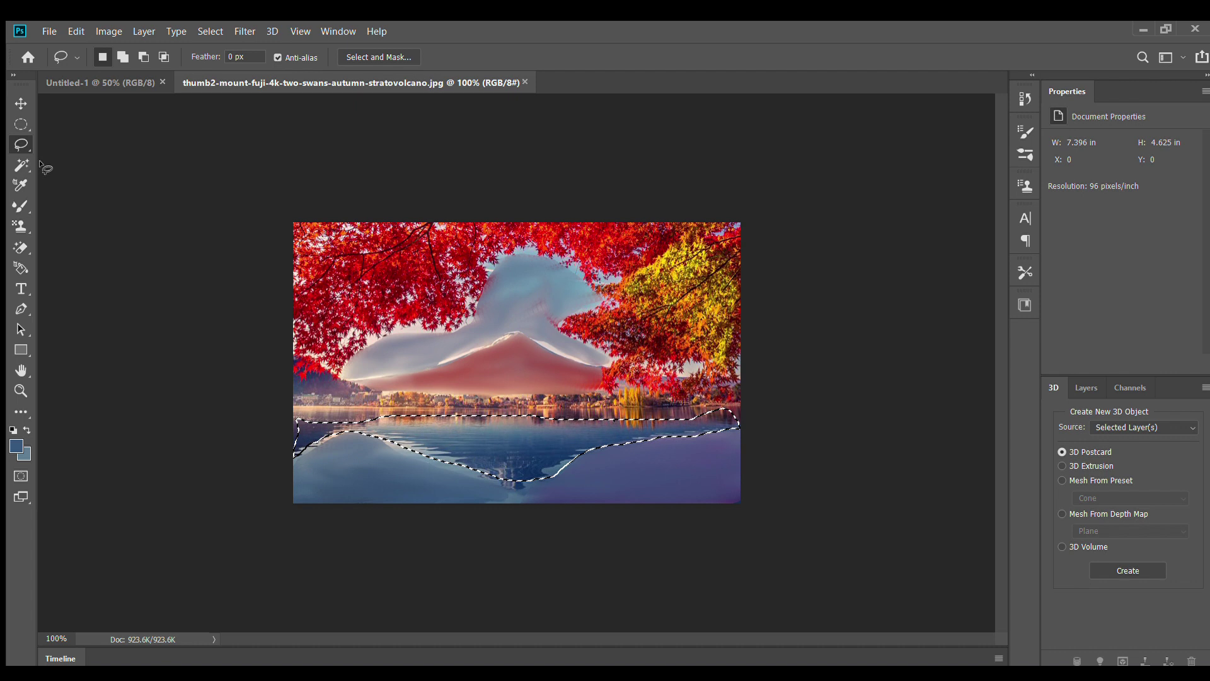
left_click(20, 207)
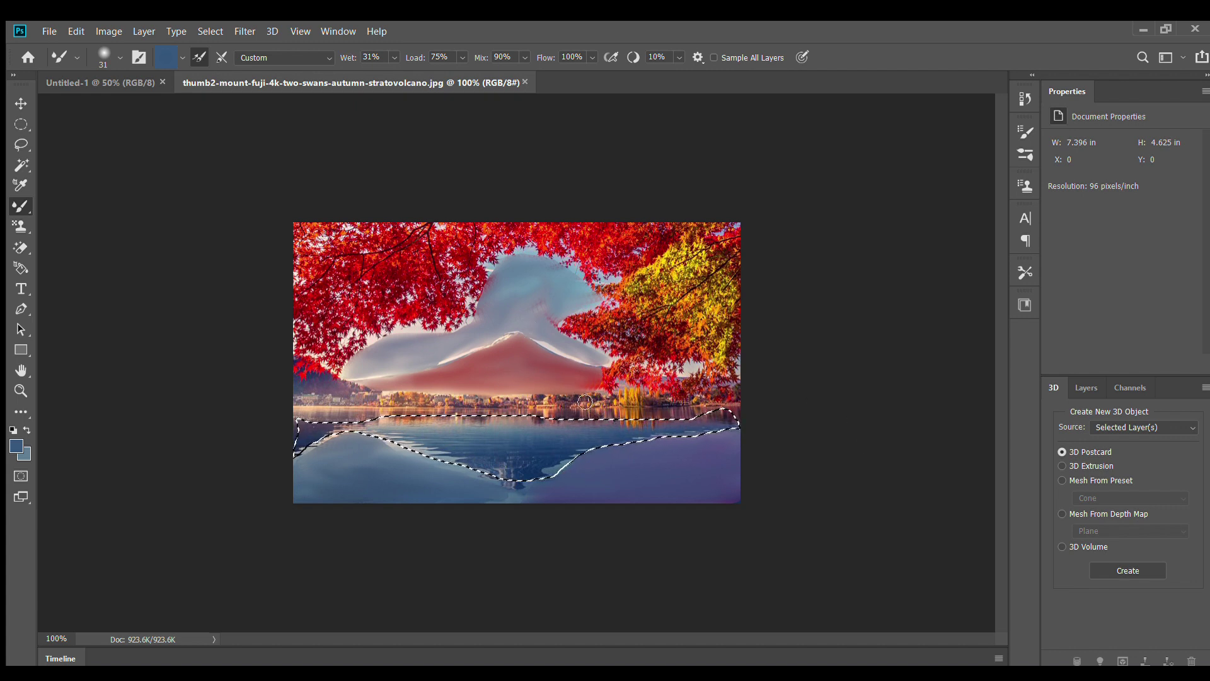
key("i")
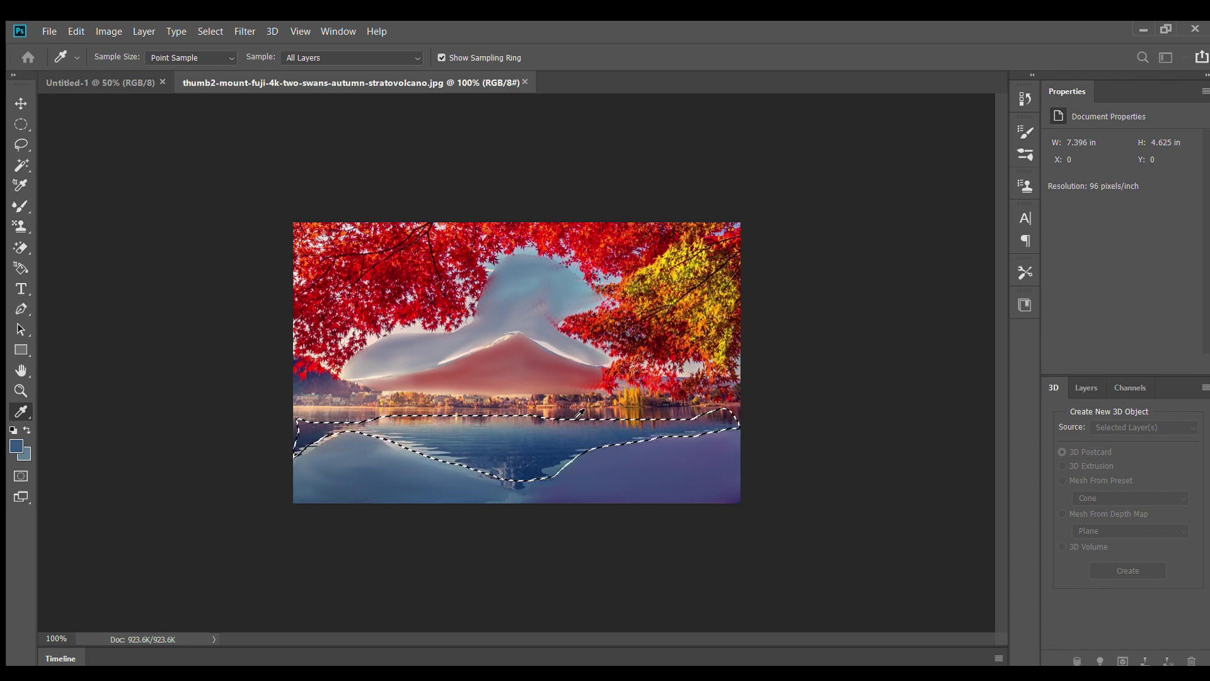
key("b")
left_click(520, 391, "alt")
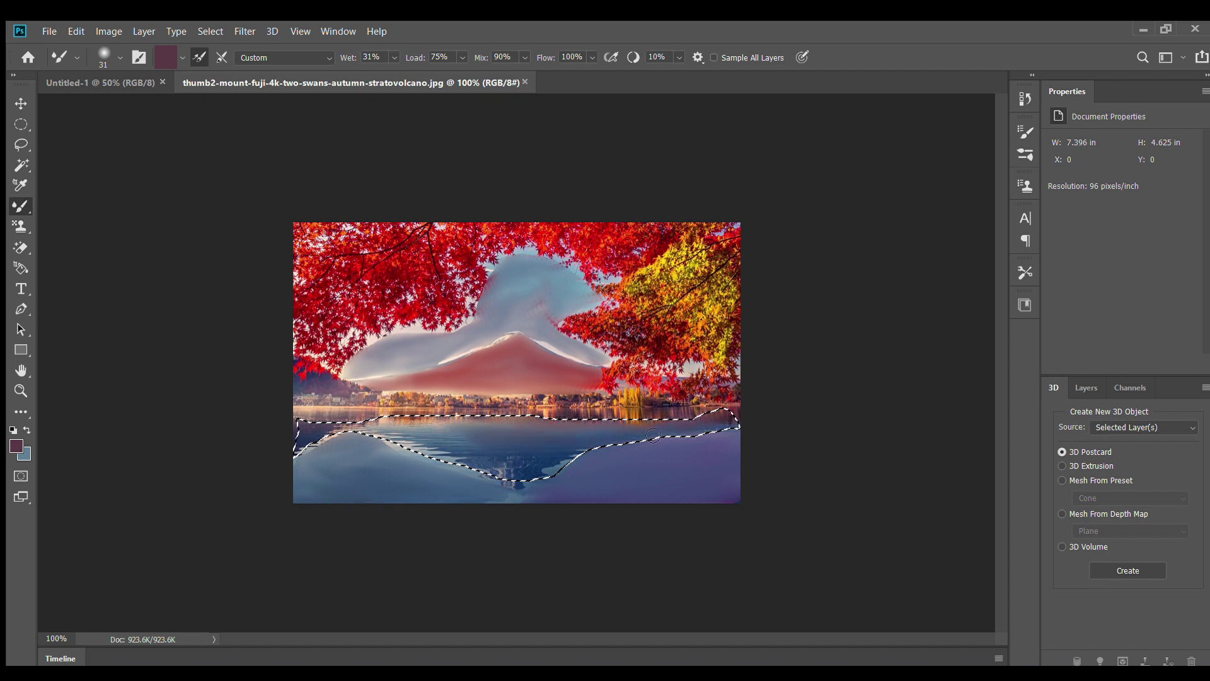
mouse_move(523, 474)
left_mouse_down()
mouse_move(573, 464)
mouse_move(546, 483)
mouse_move(495, 472)
mouse_move(477, 463)
mouse_move(534, 474)
mouse_move(533, 462)
mouse_move(364, 417)
mouse_move(349, 442)
mouse_move(379, 433)
left_mouse_up()
mouse_move(588, 484)
left_mouse_down()
mouse_move(284, 431)
mouse_move(383, 445)
mouse_move(474, 419)
left_mouse_up()
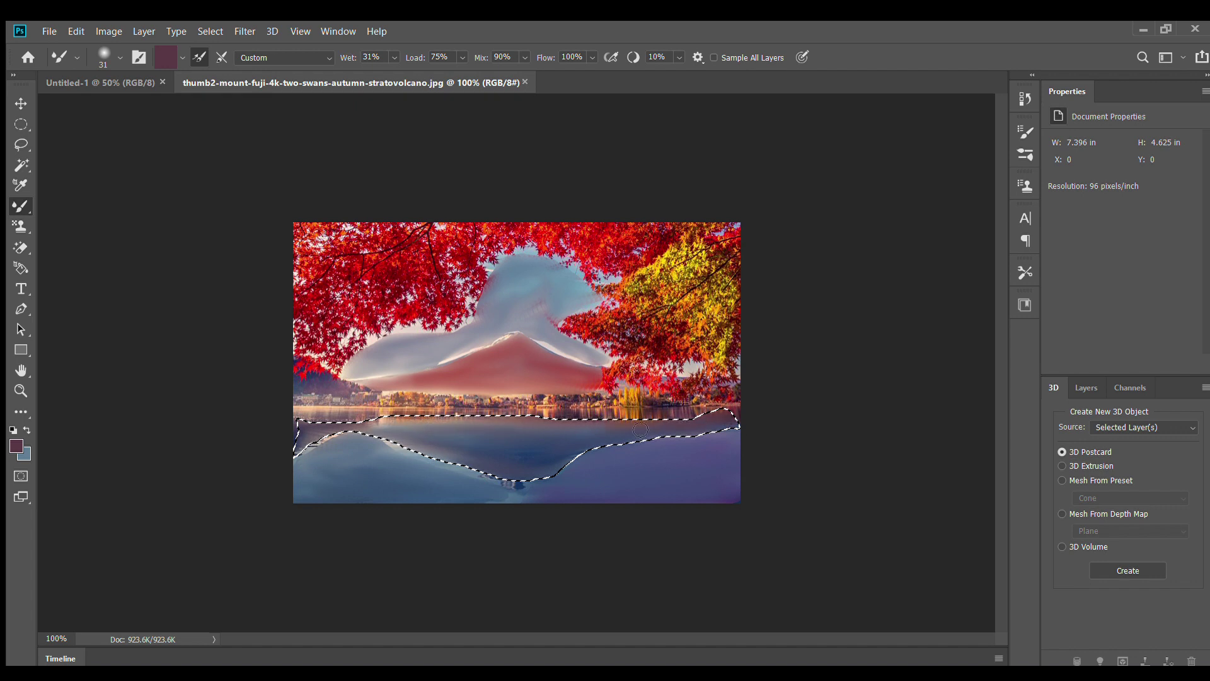
mouse_move(553, 476)
left_mouse_down()
mouse_move(318, 429)
mouse_move(408, 422)
left_mouse_up()
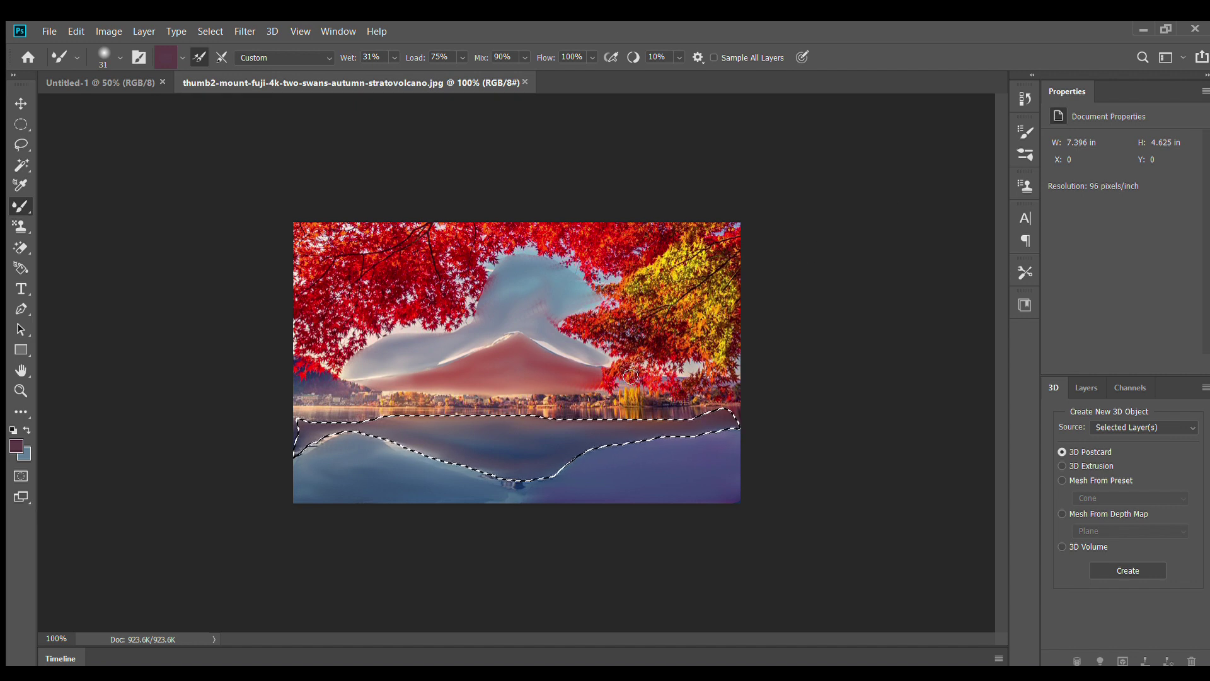
key("ctrl+d")
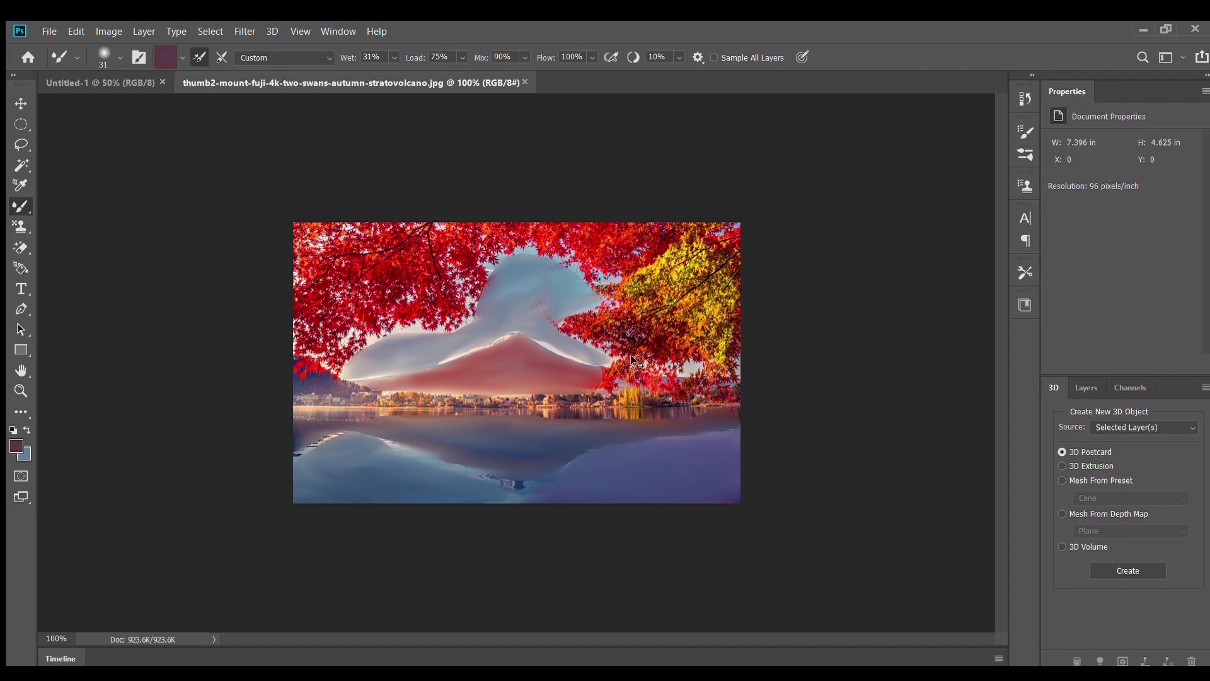